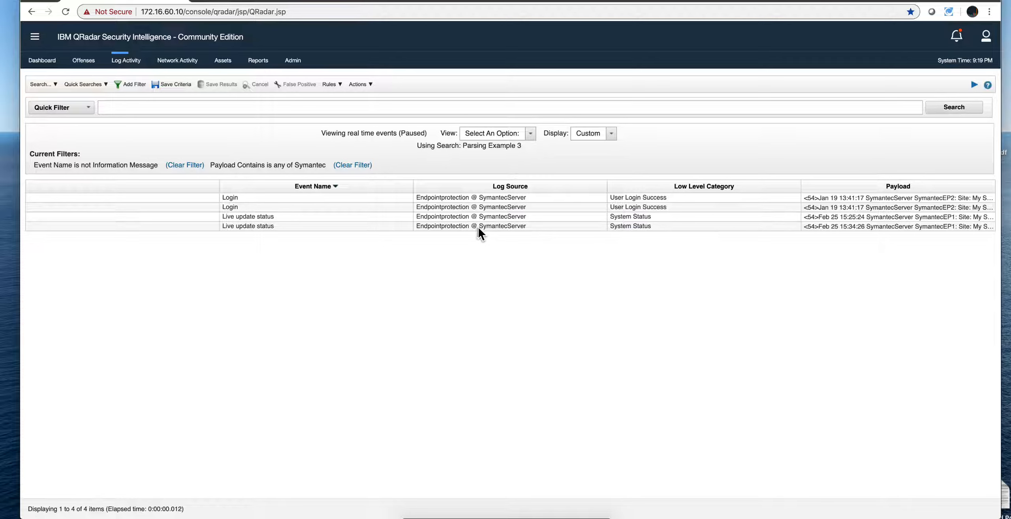
- Examine the details and payload of the 15:34:26 Live update status event and of a Login event
{"action": "double_click", "coordinate": [501, 227]}
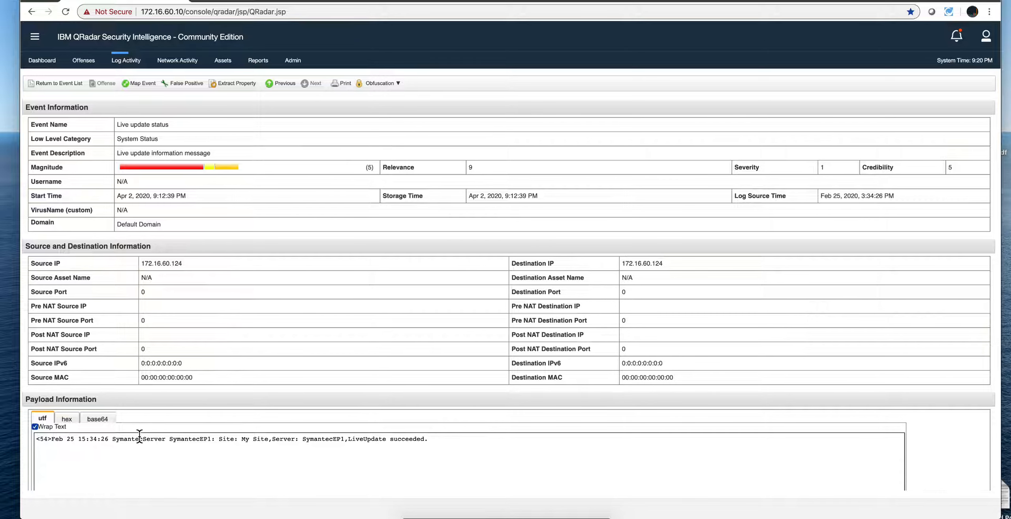
{"action": "left_click", "coordinate": [74, 83]}
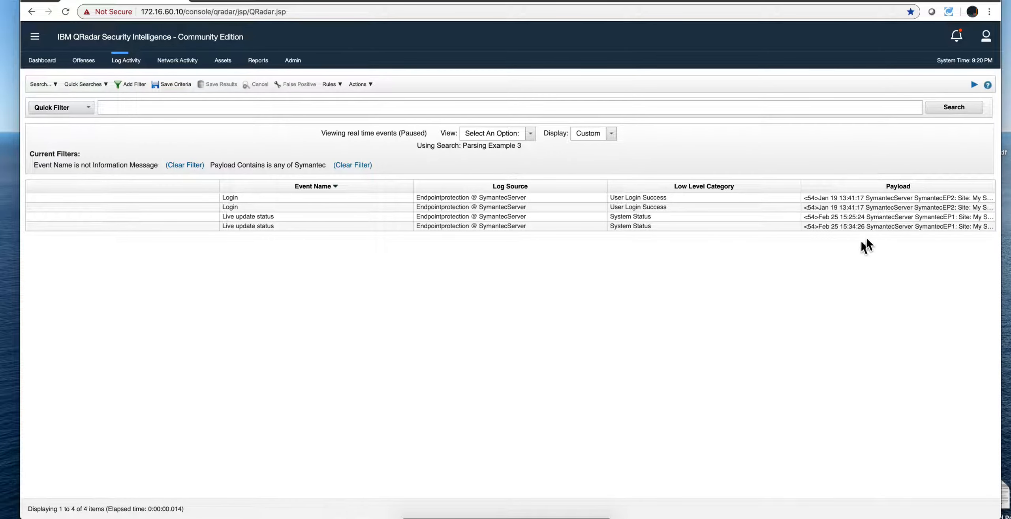
{"action": "double_click", "coordinate": [879, 207]}
- View the 15:25:24 Live update status event in the DSM Editor, including the form for creating a log source type, and leave without saving
{"action": "left_click", "coordinate": [426, 215]}
{"action": "right_click", "coordinate": [426, 214]}
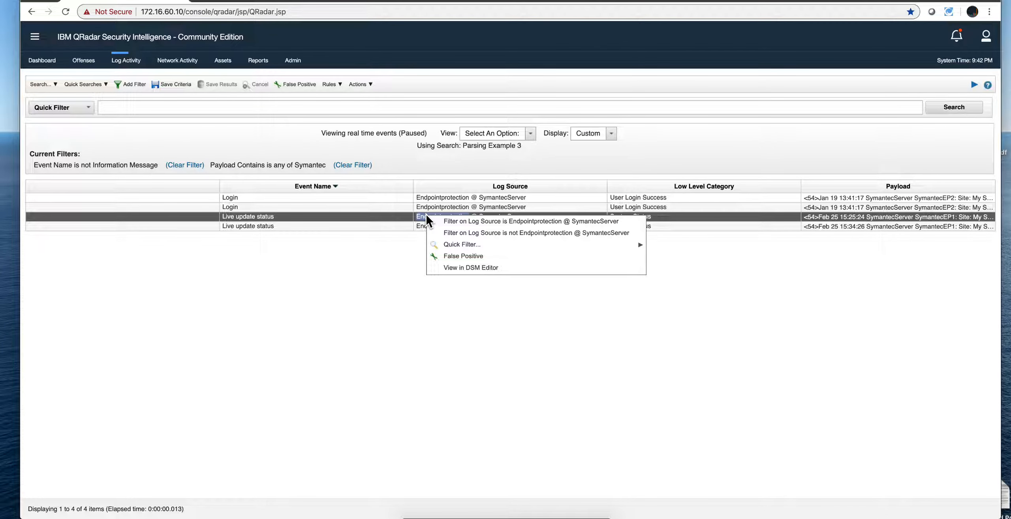
{"action": "left_click", "coordinate": [455, 267]}
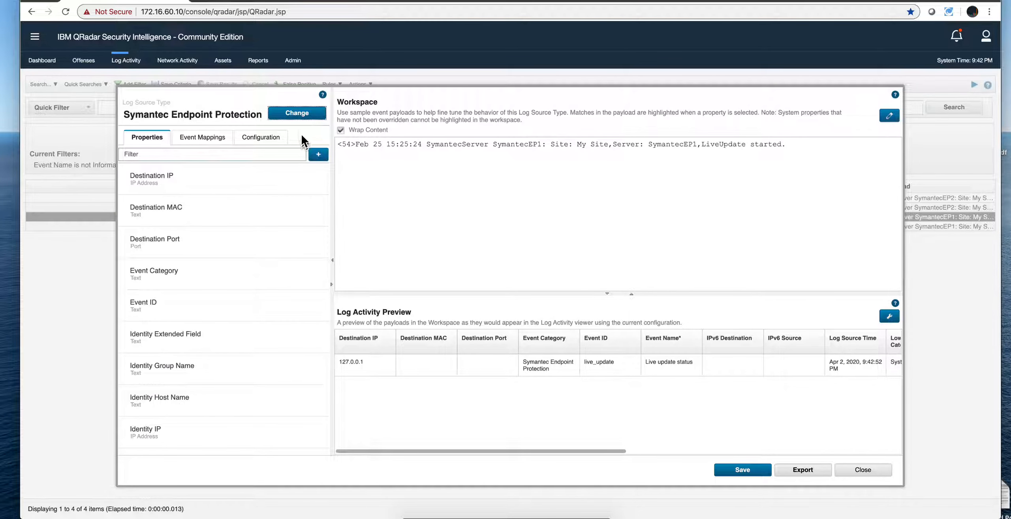
{"action": "left_click", "coordinate": [295, 118]}
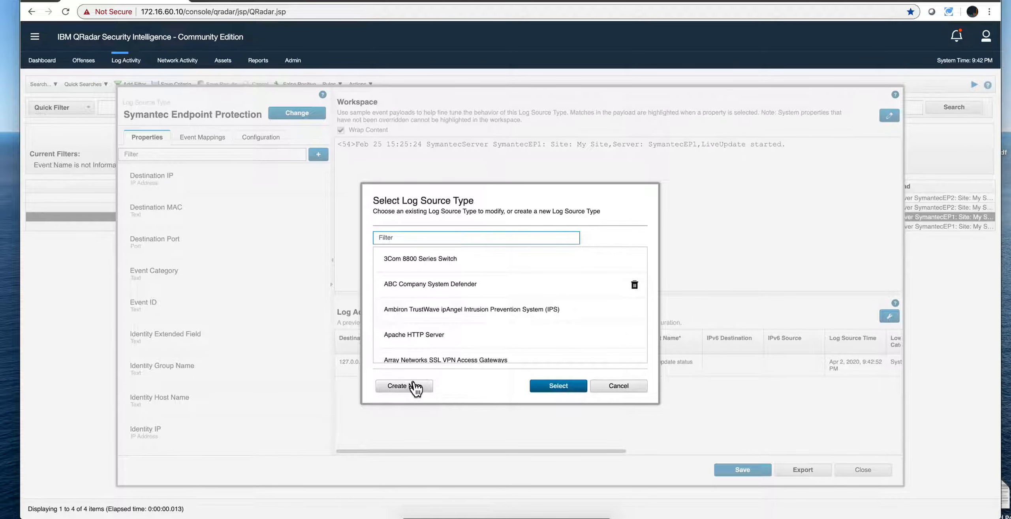
{"action": "left_click", "coordinate": [415, 387]}
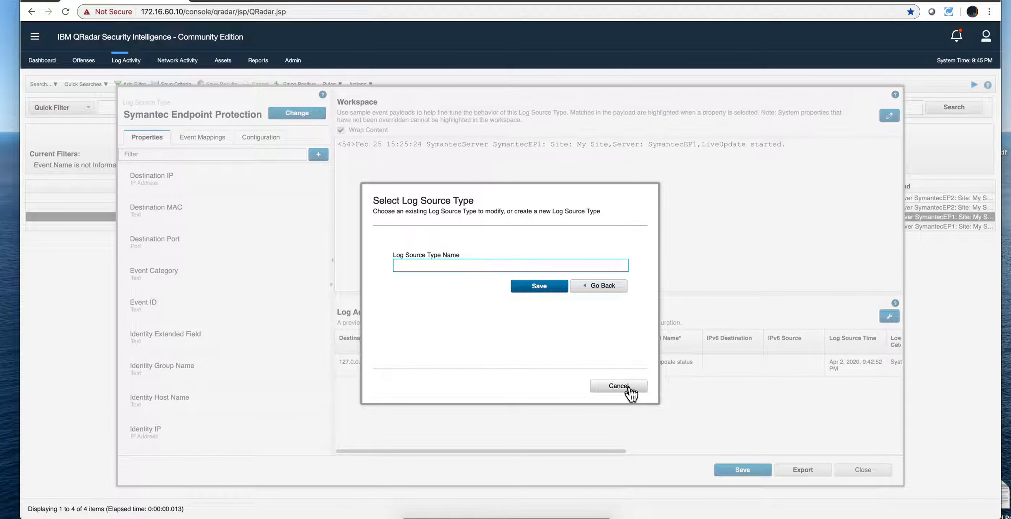
{"action": "left_click", "coordinate": [629, 392]}
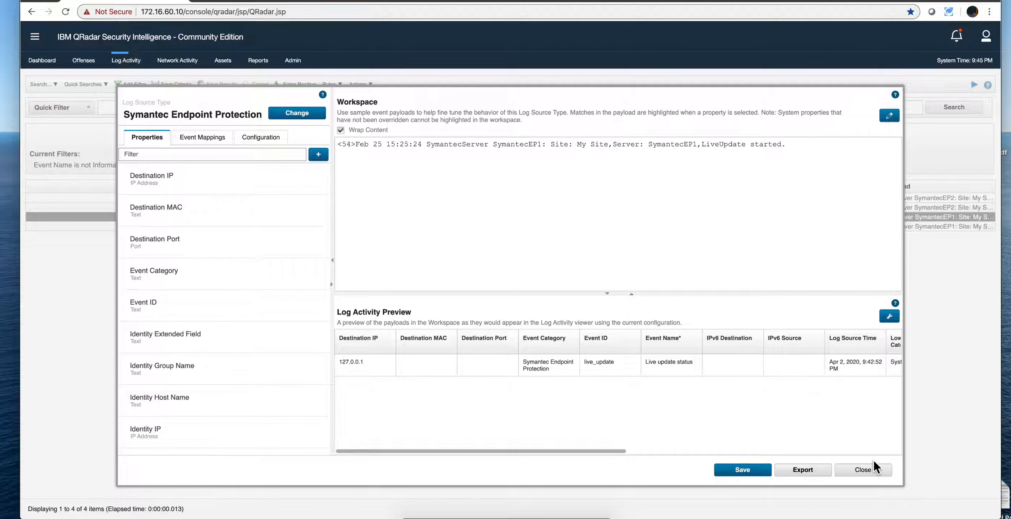
{"action": "left_click", "coordinate": [869, 472]}
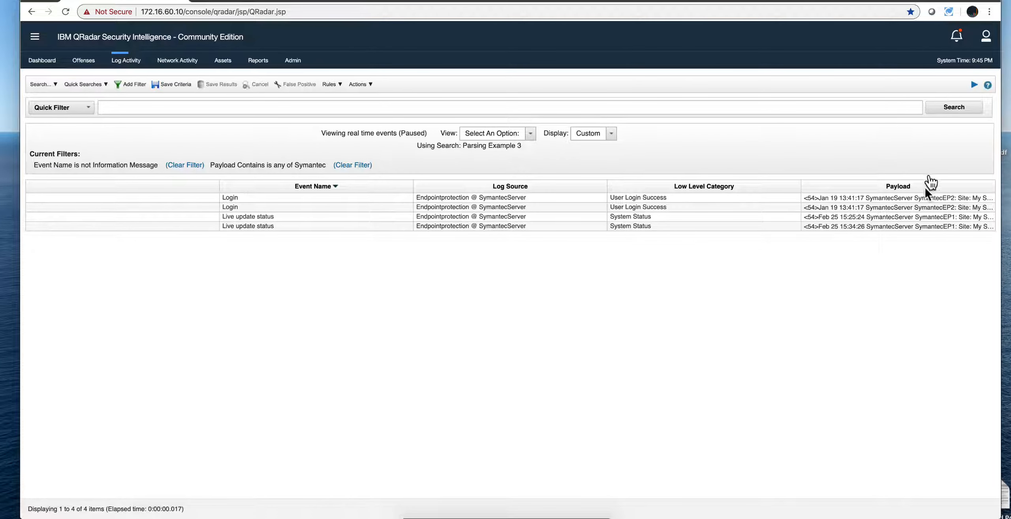
- Open QRadar Log Source Management from the admin settings and start adding a single new log source
{"action": "left_click", "coordinate": [293, 61]}
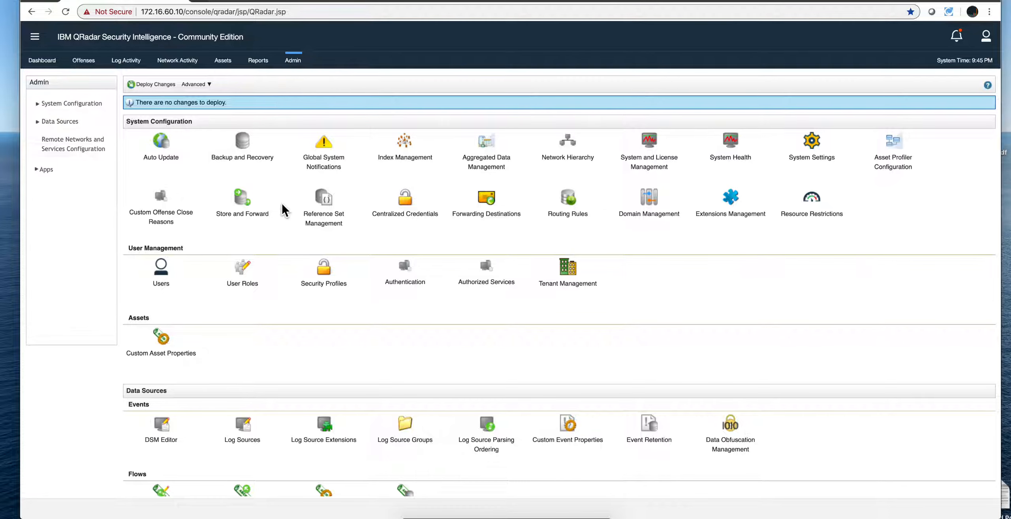
{"action": "scroll", "coordinate": [284, 277], "scroll_direction": "down", "scroll_amount": 15}
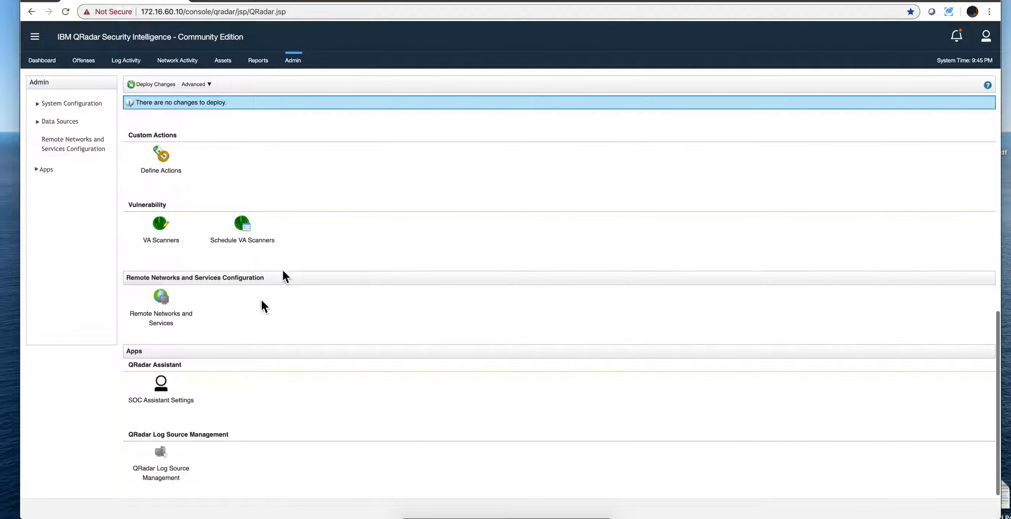
{"action": "left_click", "coordinate": [154, 466]}
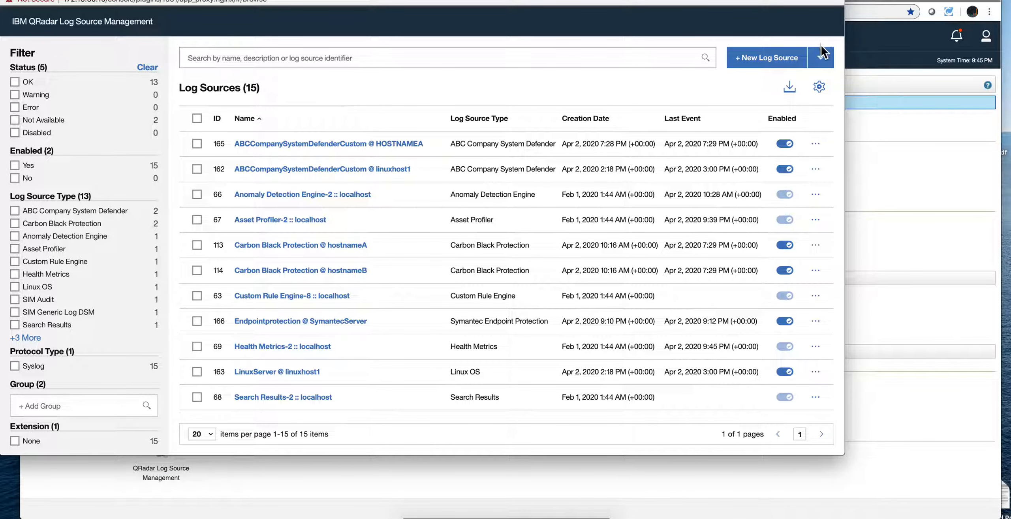
{"action": "left_click", "coordinate": [782, 64]}
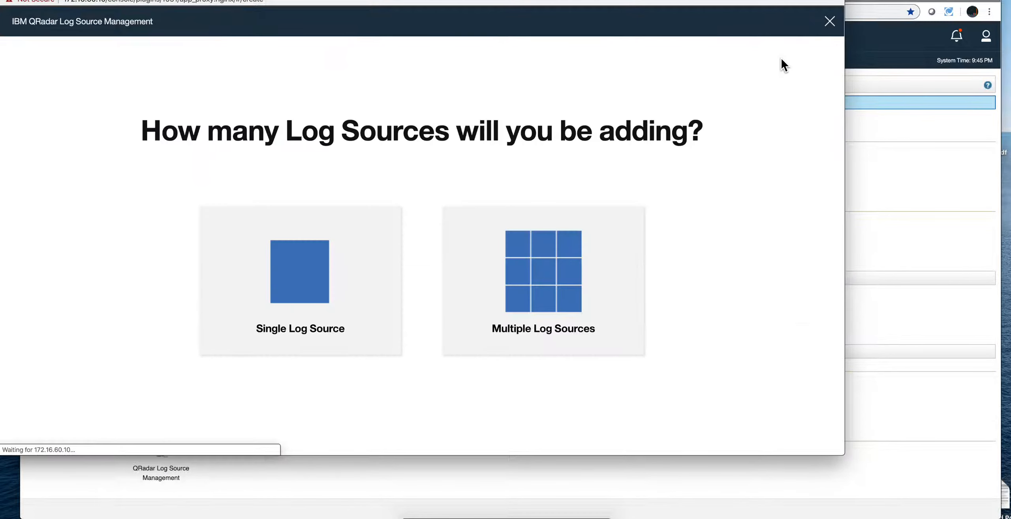
{"action": "left_click", "coordinate": [299, 280]}
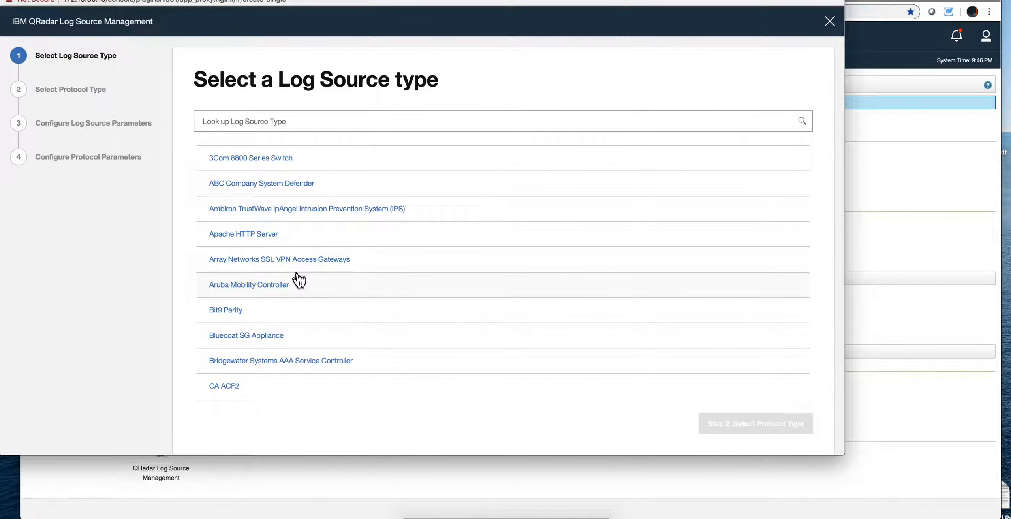
- Set the new log source's type to Universal DSM and its protocol type to Syslog Redirect
{"action": "type", "text": "u"}
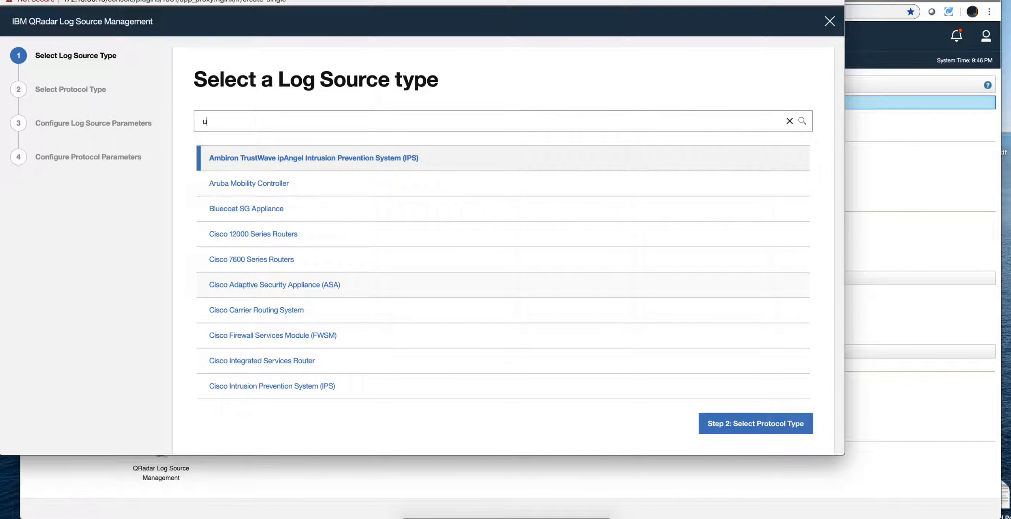
{"action": "type", "text": "n"}
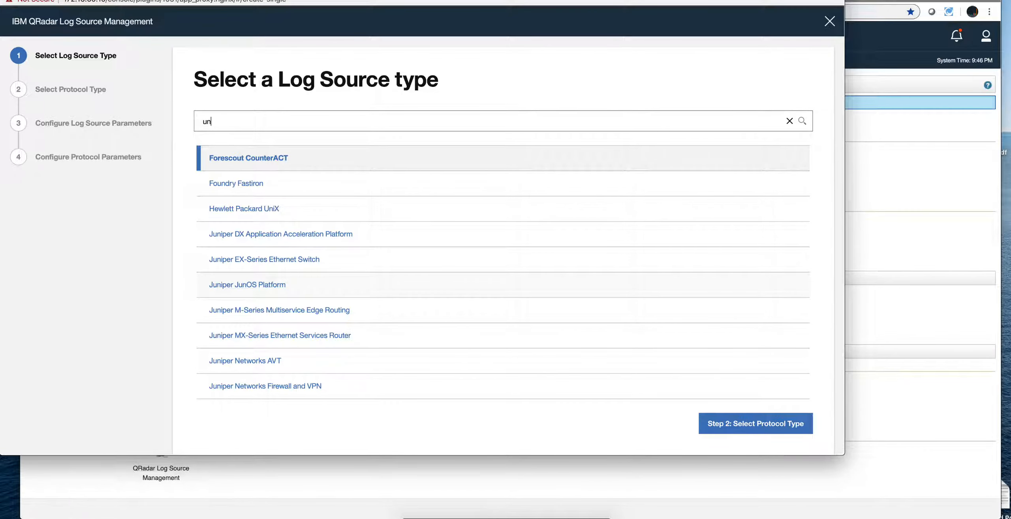
{"action": "type", "text": "iver"}
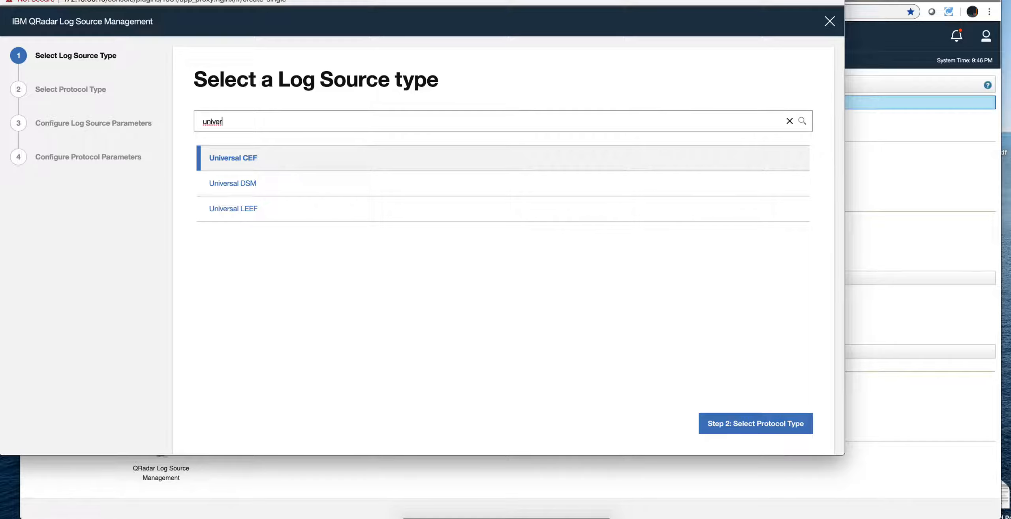
{"action": "left_click", "coordinate": [239, 186]}
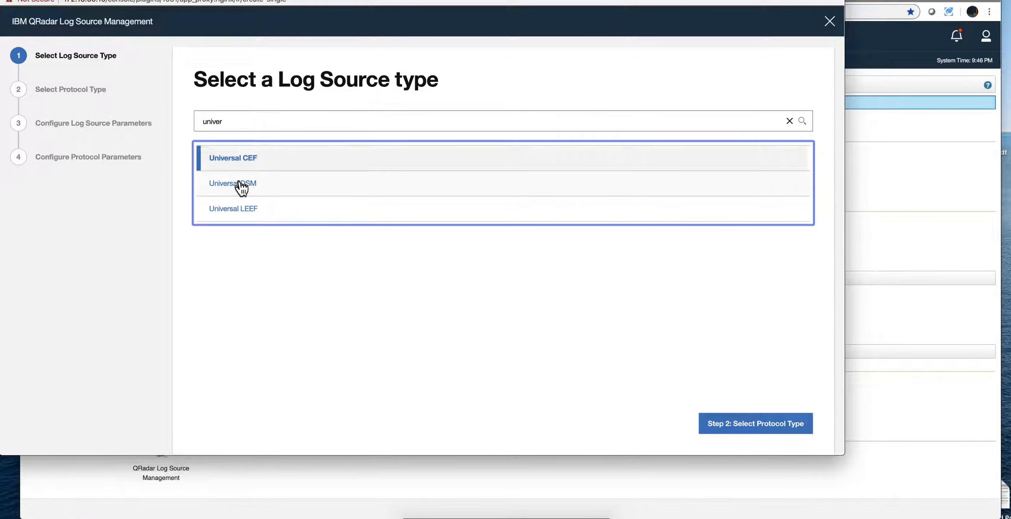
{"action": "left_click", "coordinate": [768, 433]}
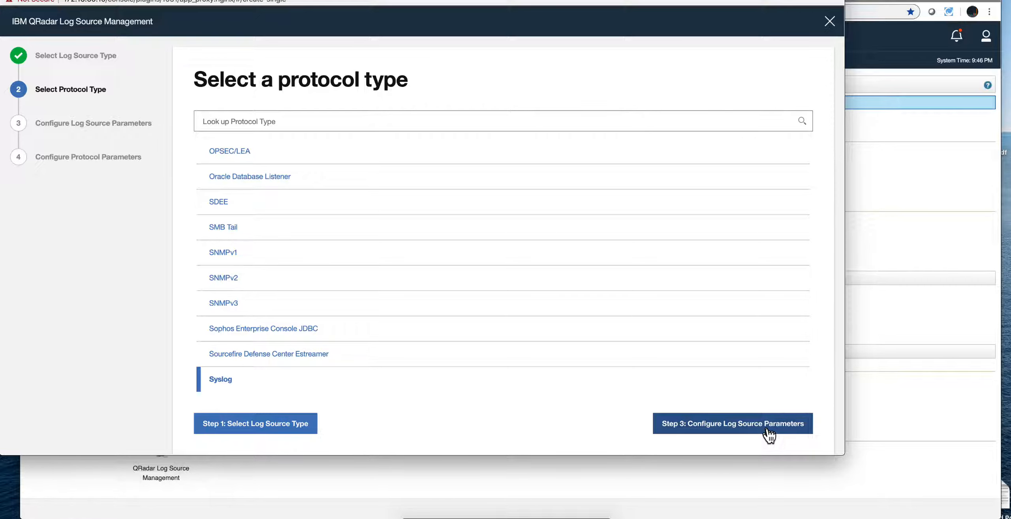
{"action": "type", "text": "Syslo"}
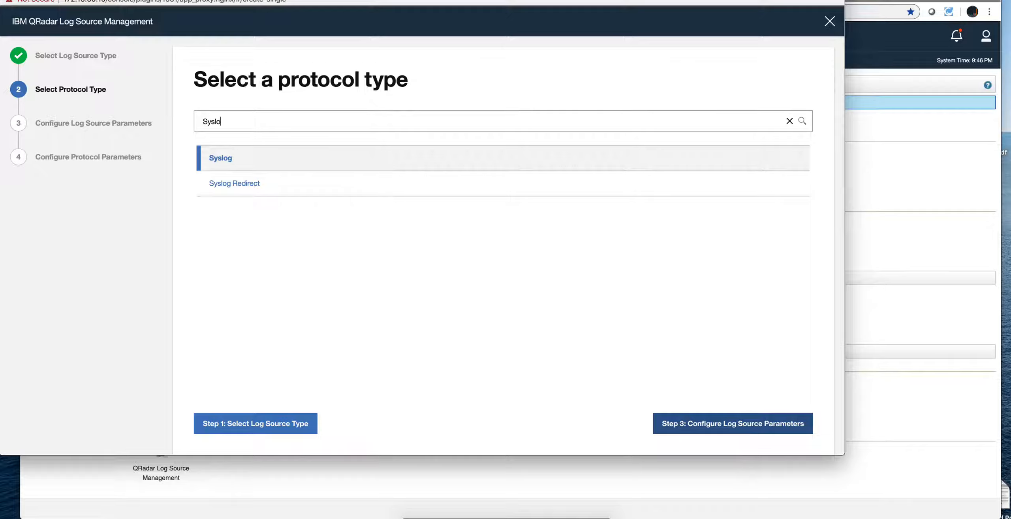
{"action": "left_click", "coordinate": [251, 190]}
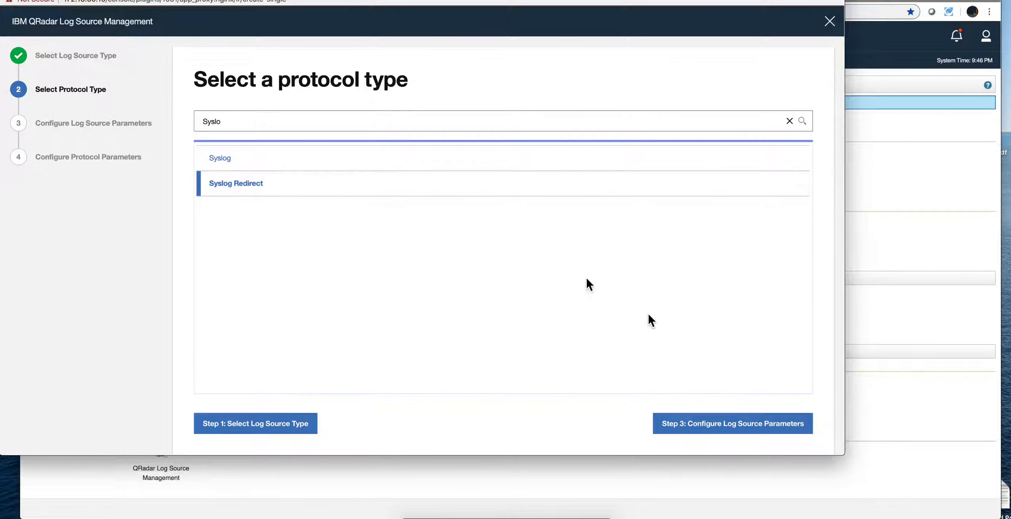
{"action": "left_click", "coordinate": [740, 422]}
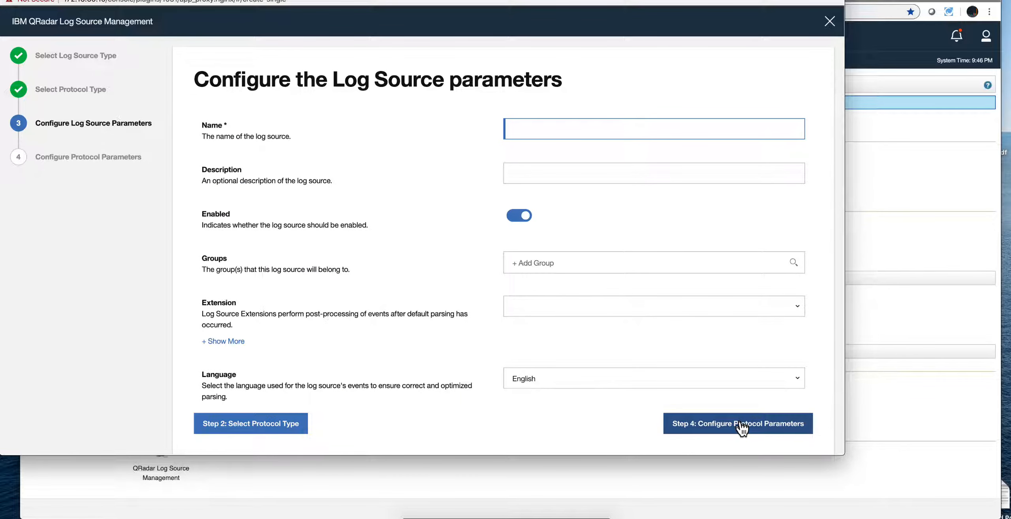
- Name the log source Symantec Gateway and create it with identifier SymantecGateway and identifier regex SymantecServer ([^:]+):
{"action": "type", "text": "Symant"}
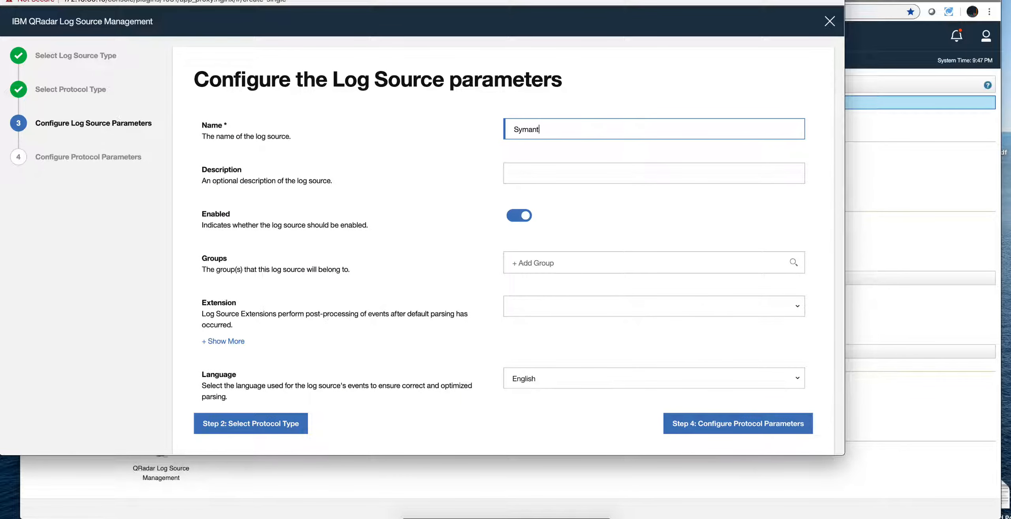
{"action": "type", "text": "ec Gateway"}
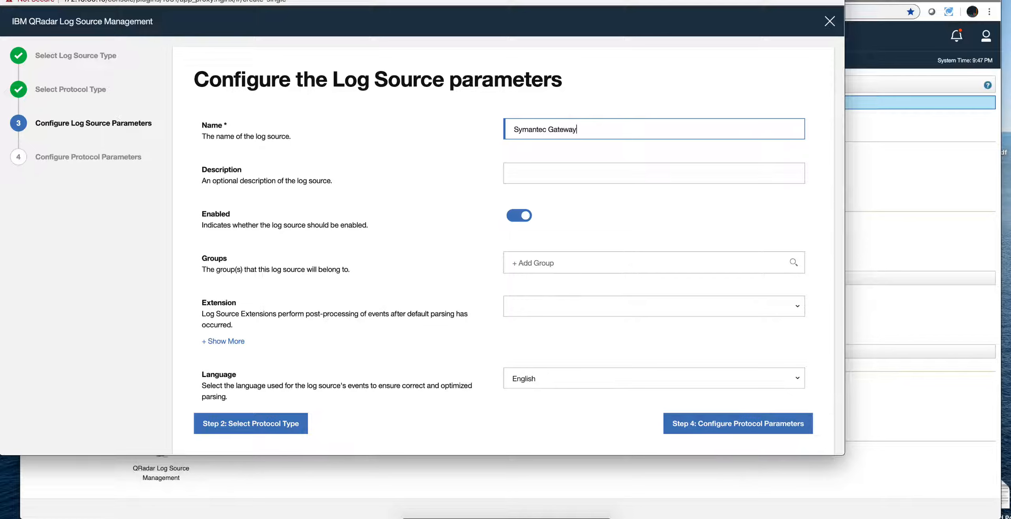
{"action": "left_click", "coordinate": [777, 436]}
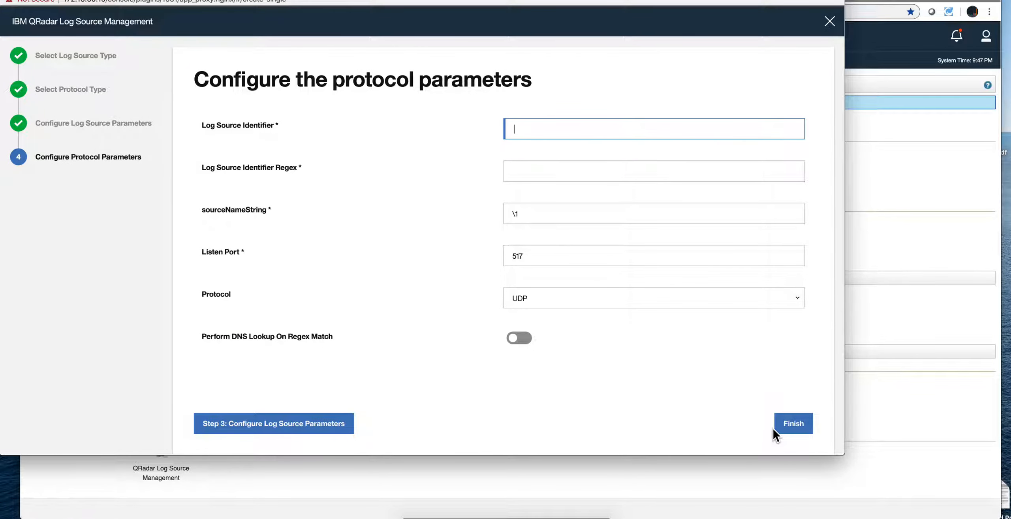
{"action": "type", "text": "SymantecGateway"}
{"action": "left_click", "coordinate": [536, 171]}
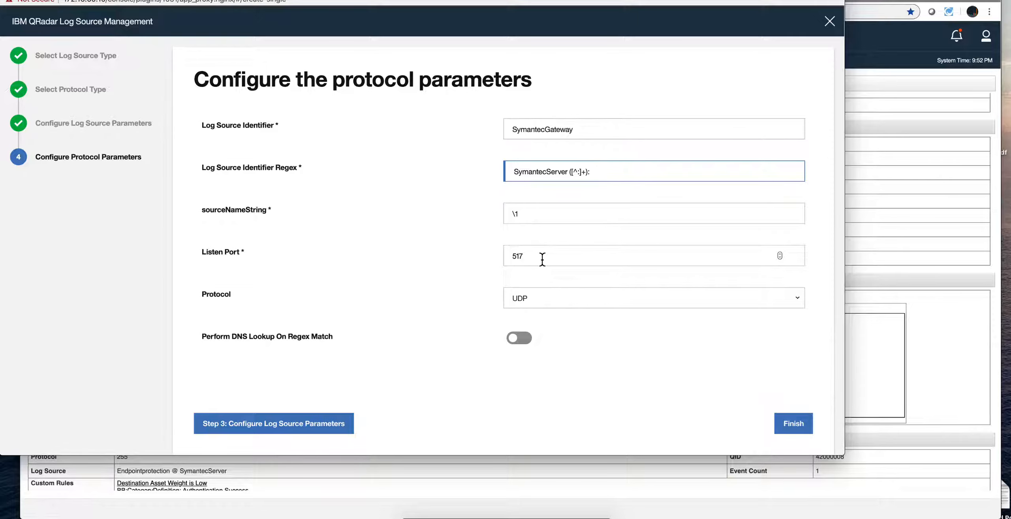
{"action": "left_click", "coordinate": [800, 422]}
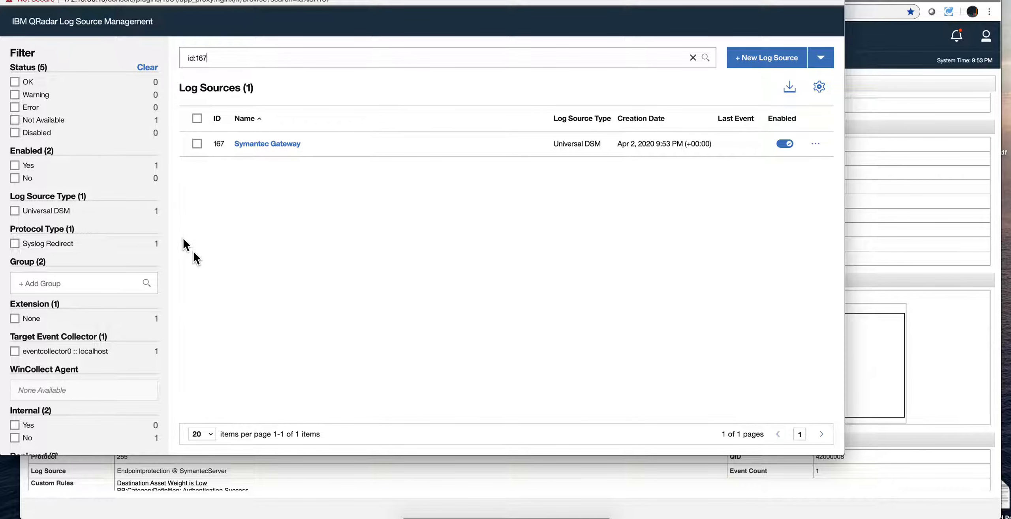
- Close Log Source Management and deploy the pending changes from the QRadar admin settings
{"action": "left_click", "coordinate": [9, 1]}
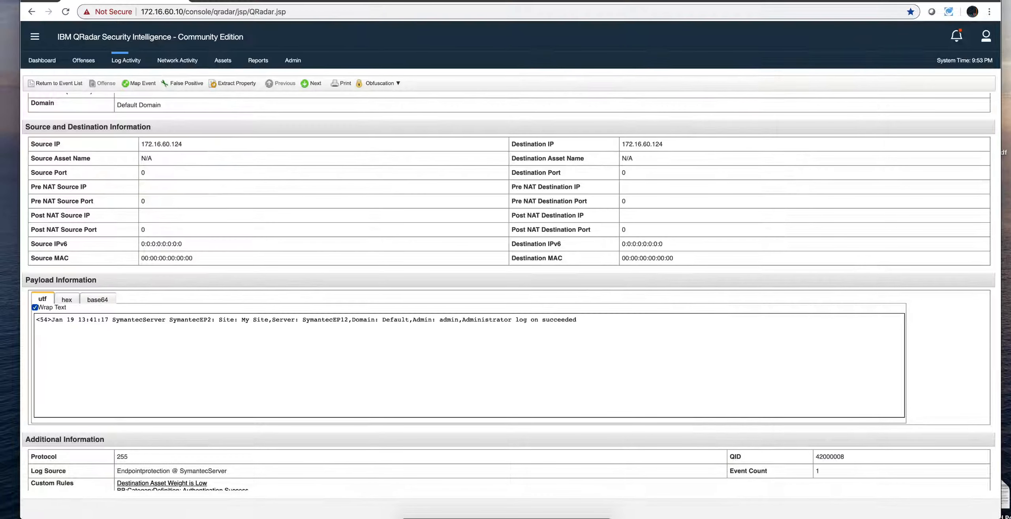
{"action": "left_click", "coordinate": [297, 65]}
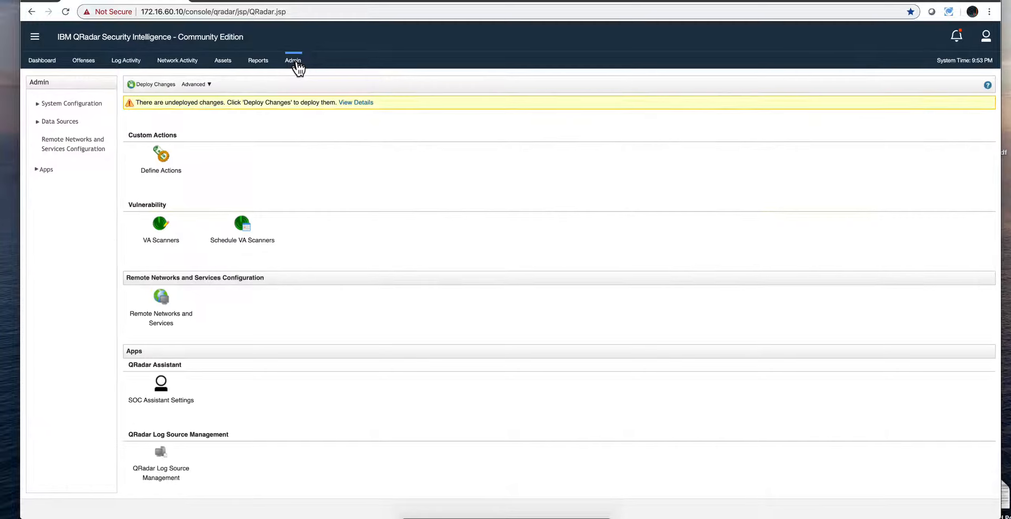
{"action": "left_click", "coordinate": [170, 84]}
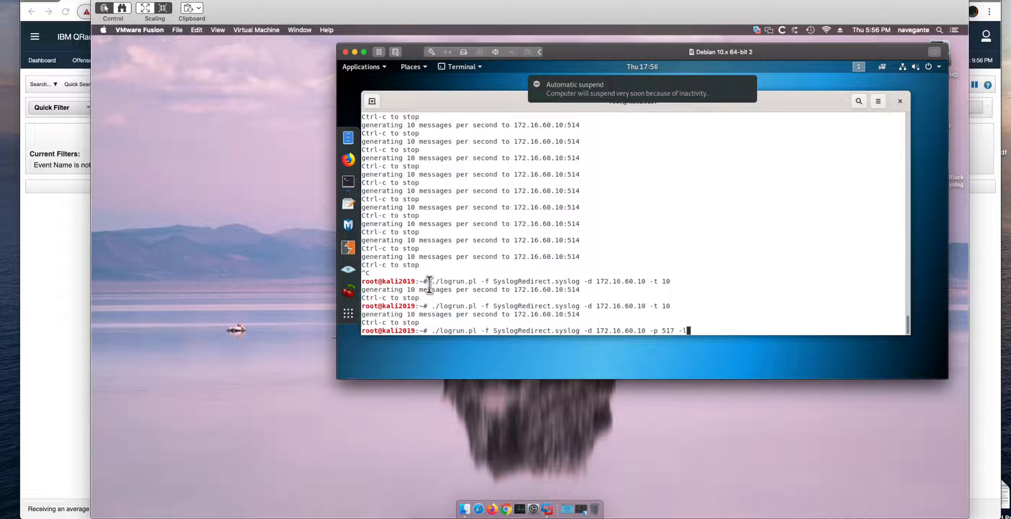
- In the Debian virtual machine's terminal, send the sample logs with ./logrun.pl -f SyslogRedirect.syslog -d 172.16.60.10 -p 517 -l 10
{"action": "key", "text": "Return"}
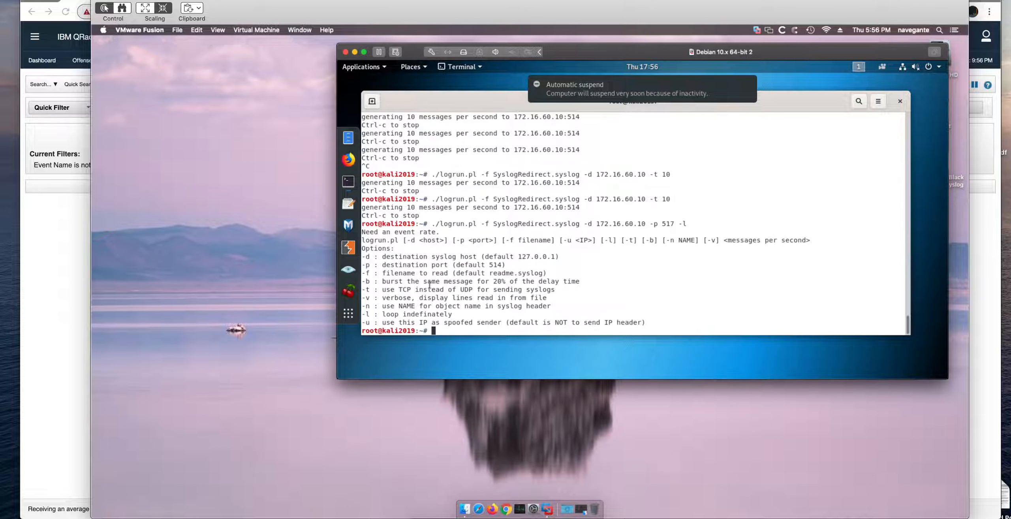
{"action": "key", "text": "Up"}
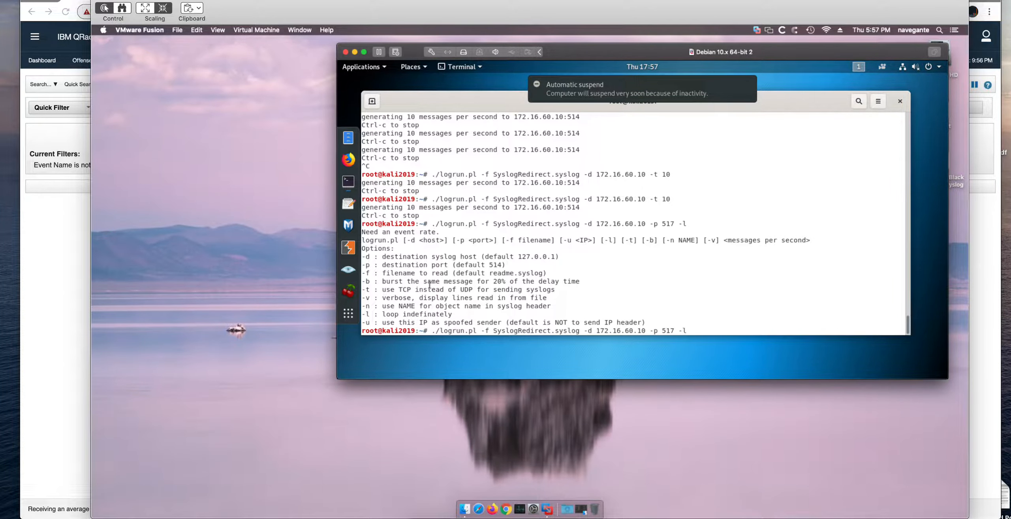
{"action": "type", "text": "10"}
{"action": "key", "text": "Return"}
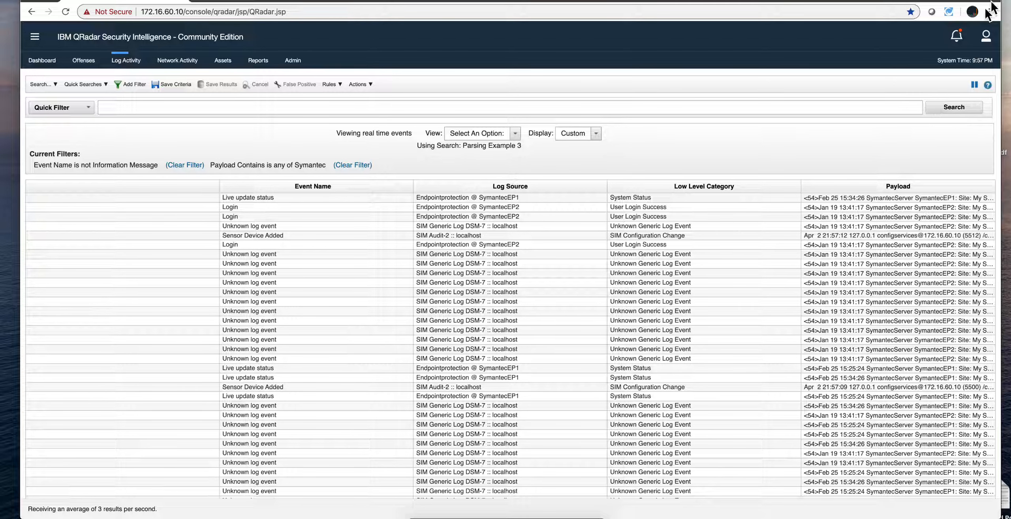
- Pause the real-time events in QRadar's log activity and check the log sources on the second results page
{"action": "left_click", "coordinate": [974, 85]}
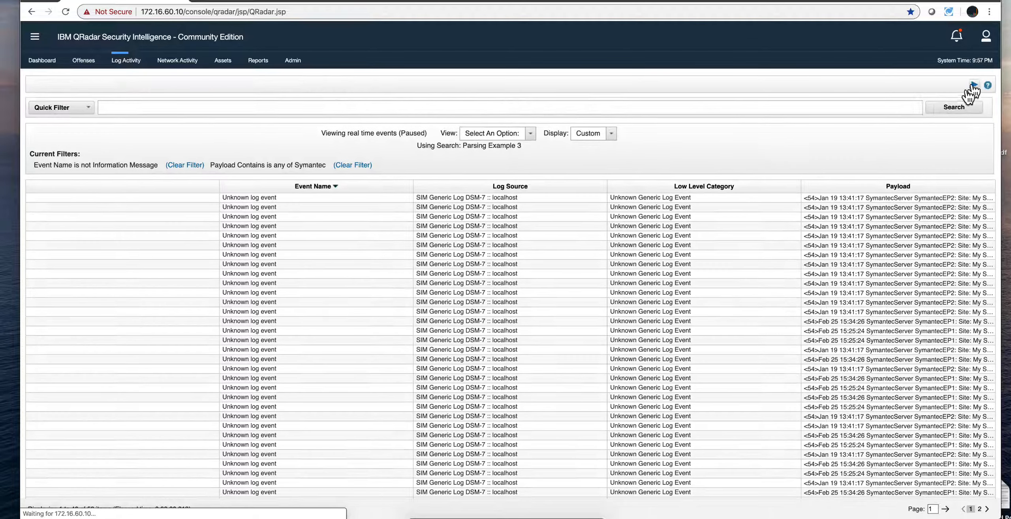
{"action": "left_click", "coordinate": [979, 509]}
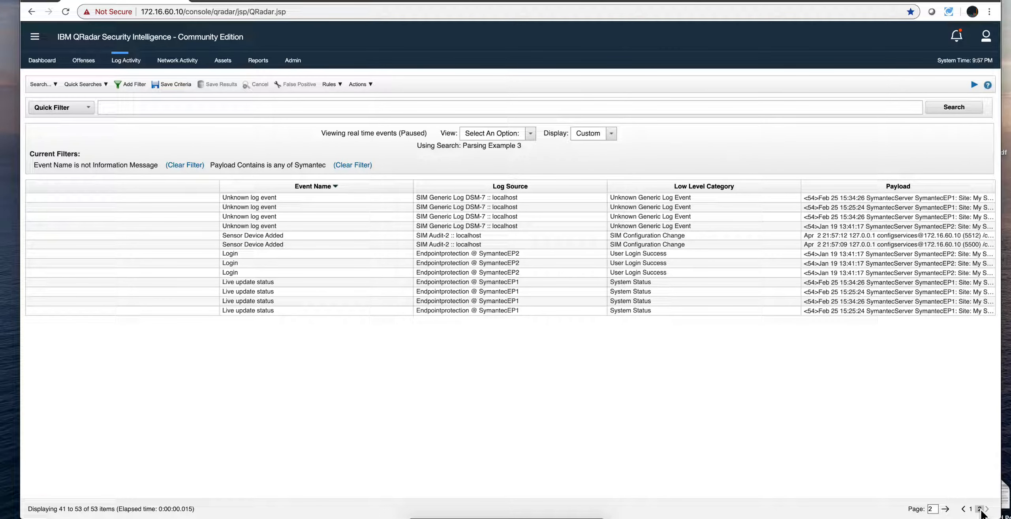